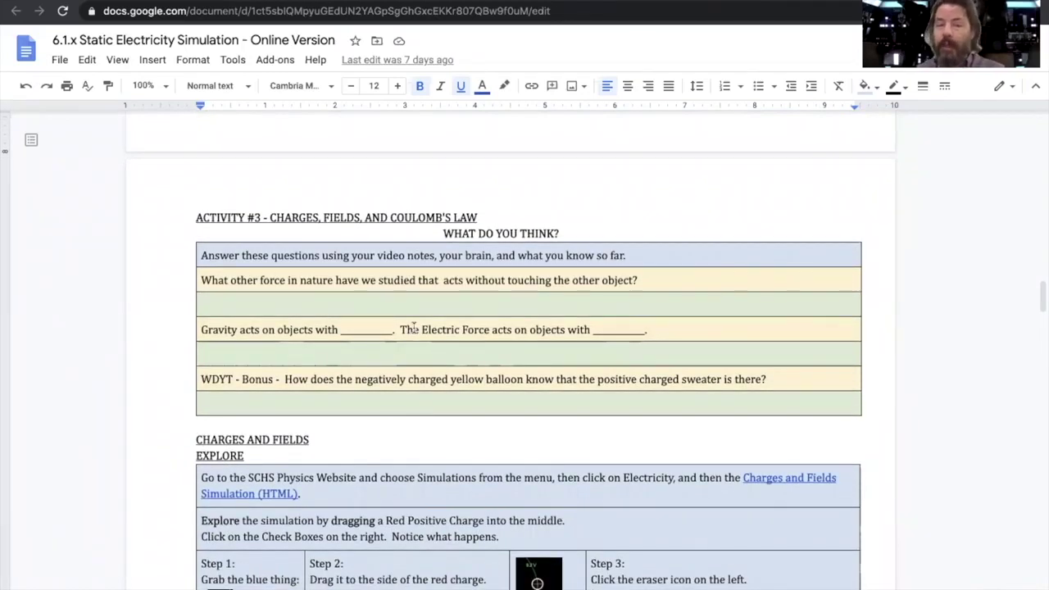
Scroll the worksheet down to the CHARGES AND FIELDS / EXPLORE table
scroll(414, 328, down, 2)
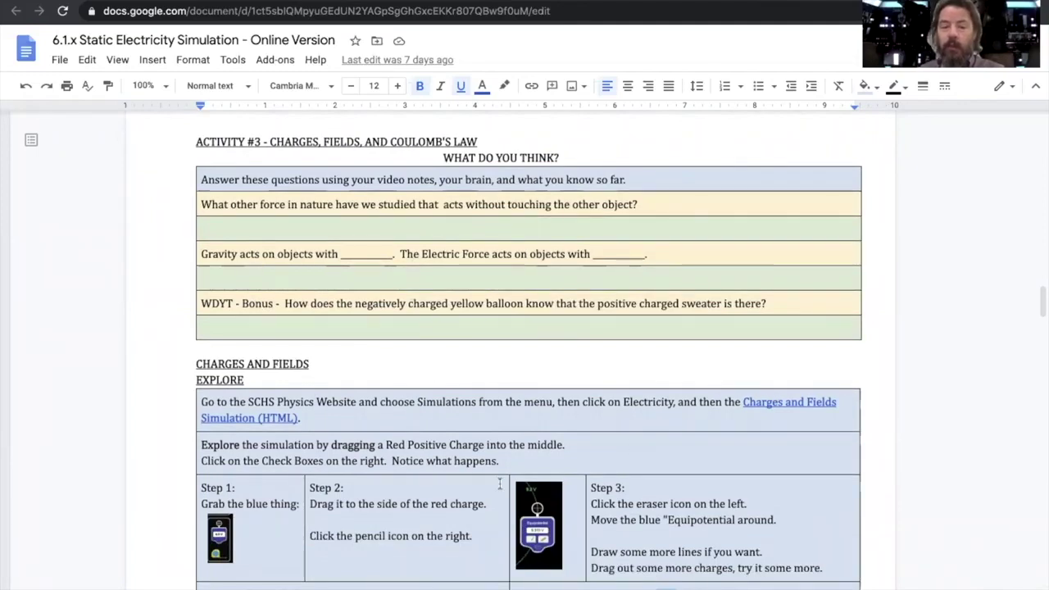
scroll(500, 484, down, 3)
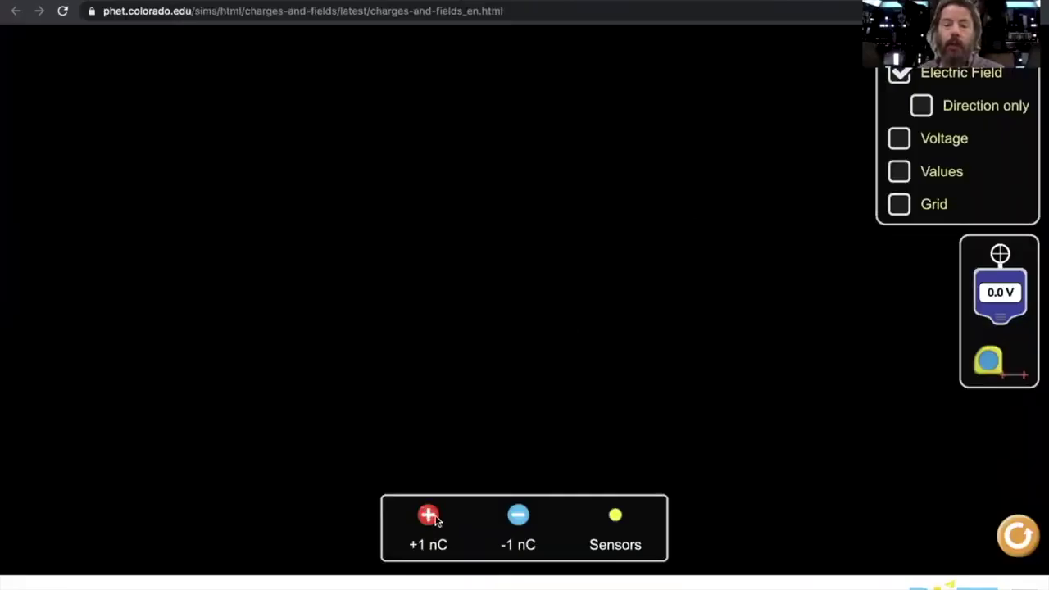
Compare a lone positive charge's field, then a negative charge beside a positive one
drag(428, 515, 408, 322)
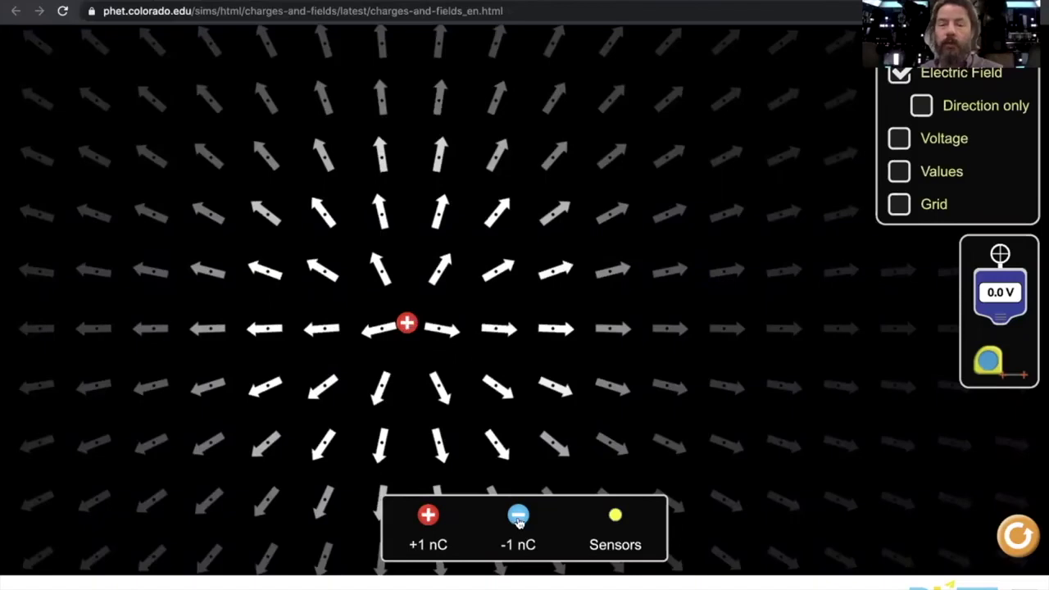
click(1018, 535)
drag(518, 515, 467, 261)
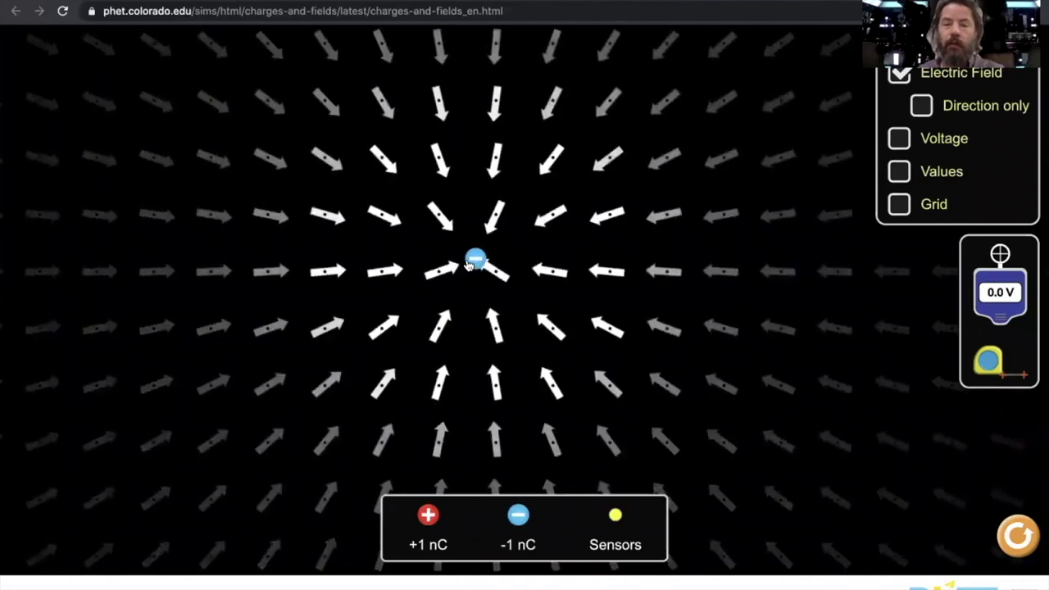
drag(427, 516, 267, 269)
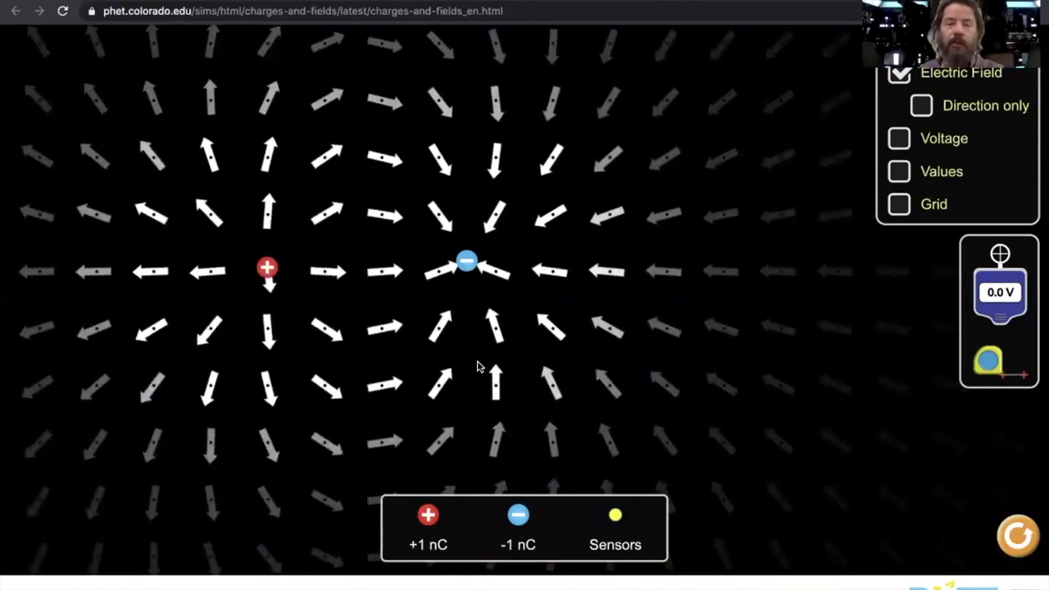
Reset, place two positive charges apart, and return to the worksheet's activity table
click(1018, 536)
drag(428, 514, 386, 314)
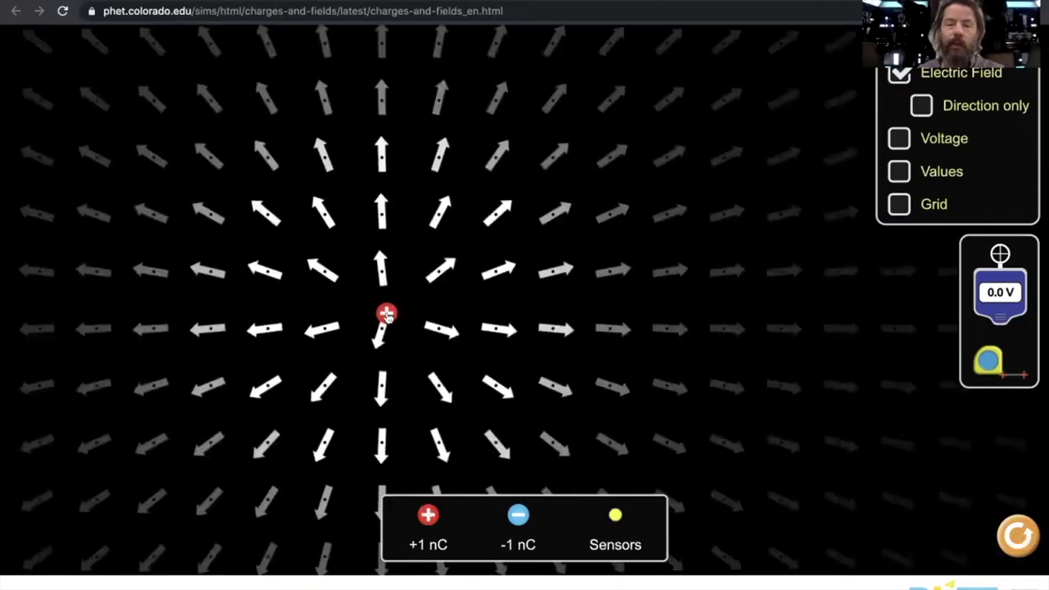
drag(427, 514, 632, 316)
key(ctrl+Tab)
scroll(695, 246, down, 3)
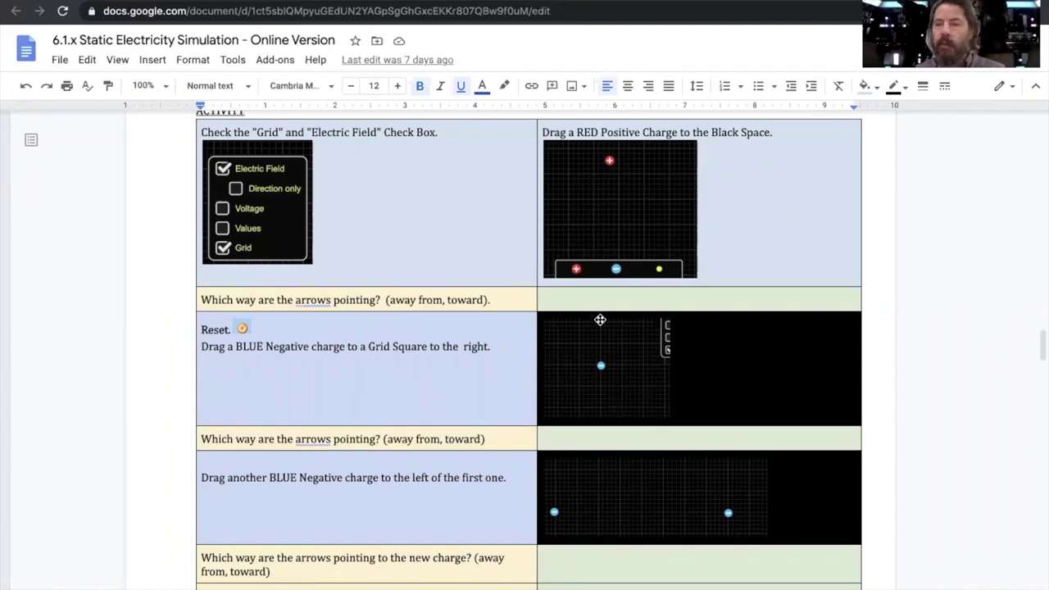
Scroll down the field-direction tables and click the answer cell beside the arrows question
scroll(598, 319, down, 2)
scroll(636, 426, down, 2)
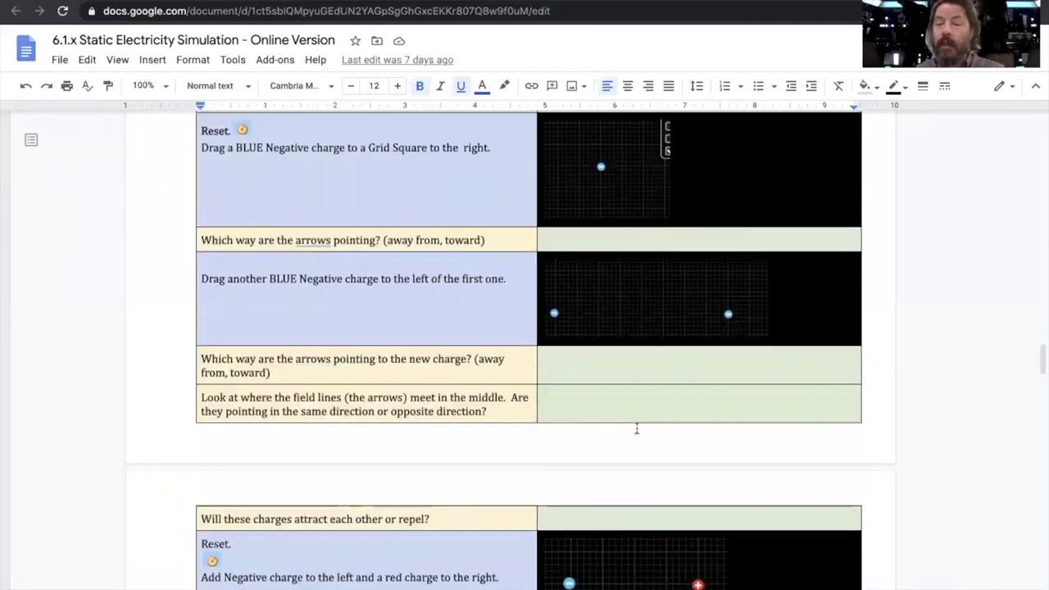
scroll(669, 461, down, 3)
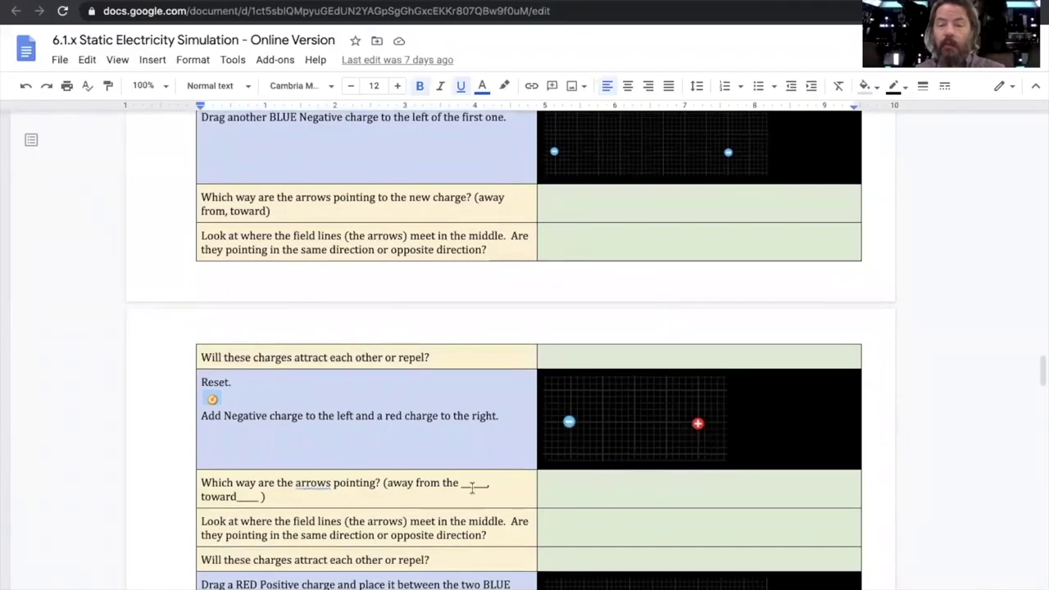
click(541, 483)
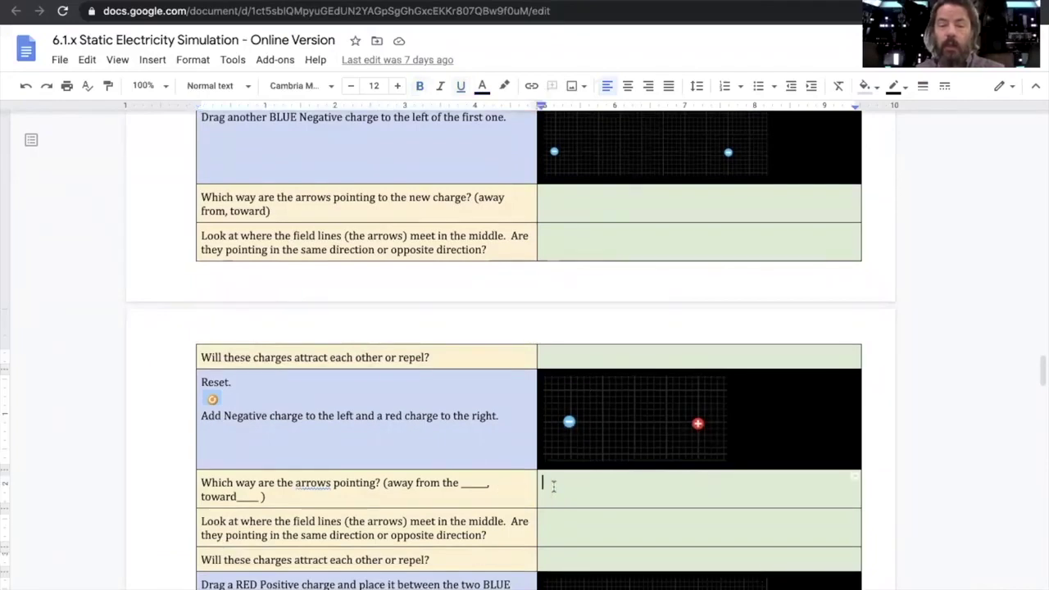
Scroll on to the ELECTRIC POTENTIAL AND ELECTRIC FIELDS page
scroll(553, 486, down, 6)
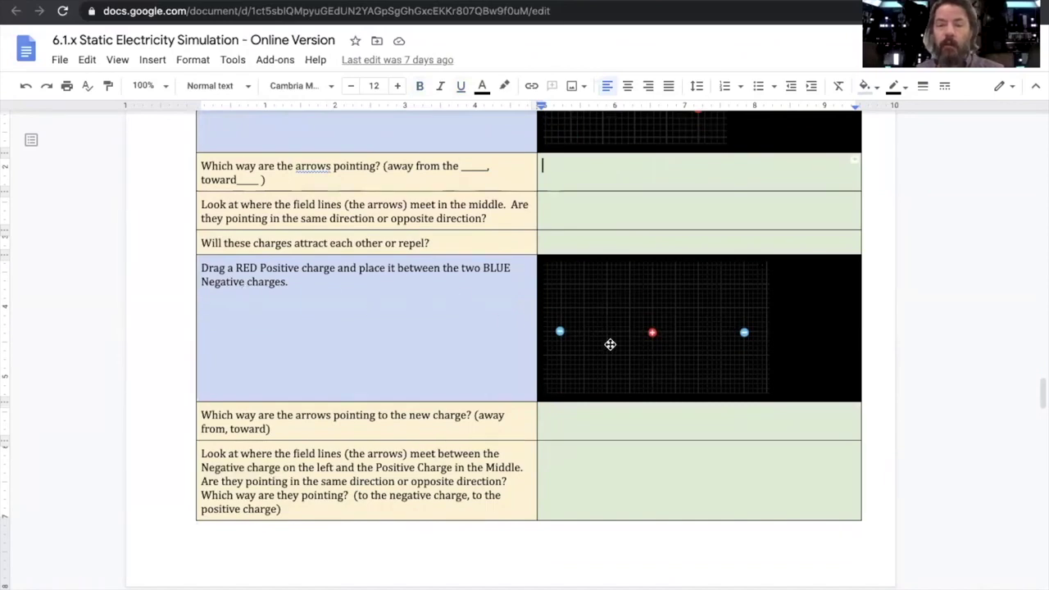
scroll(609, 343, down, 3)
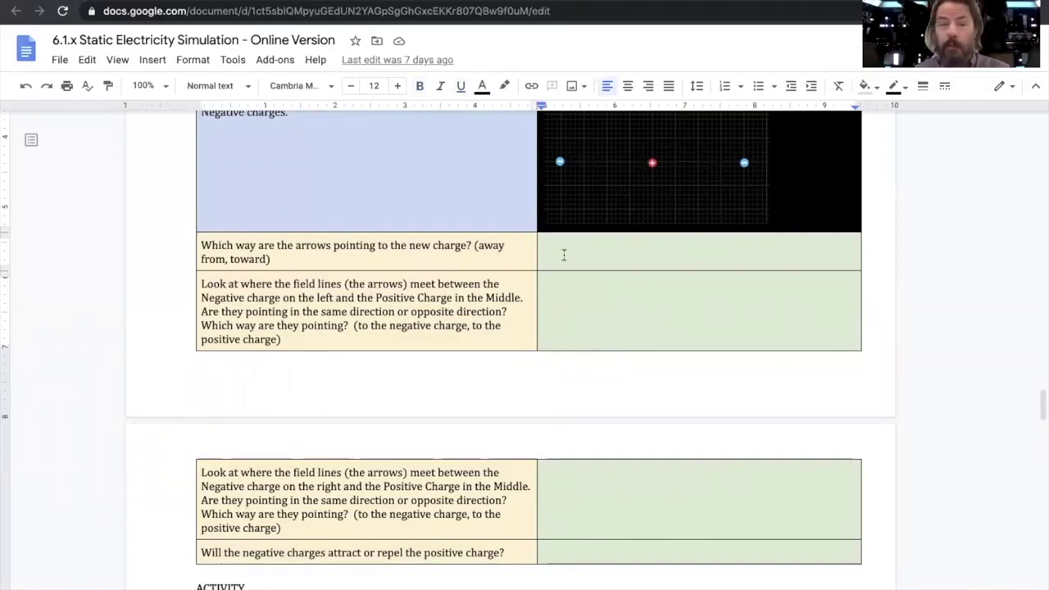
scroll(631, 261, up, 5)
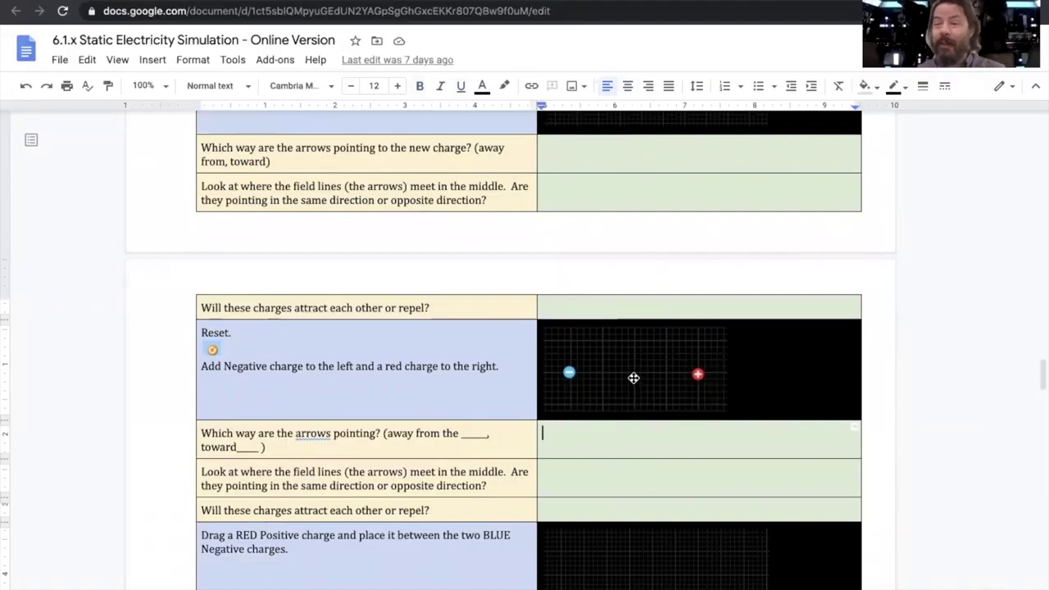
scroll(634, 378, down, 4)
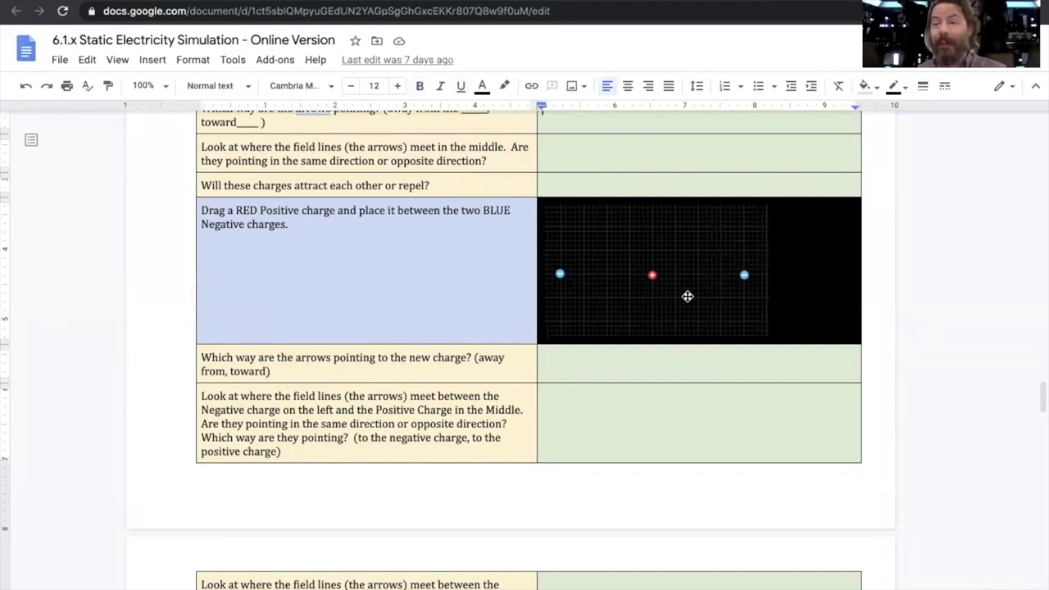
scroll(656, 290, down, 10)
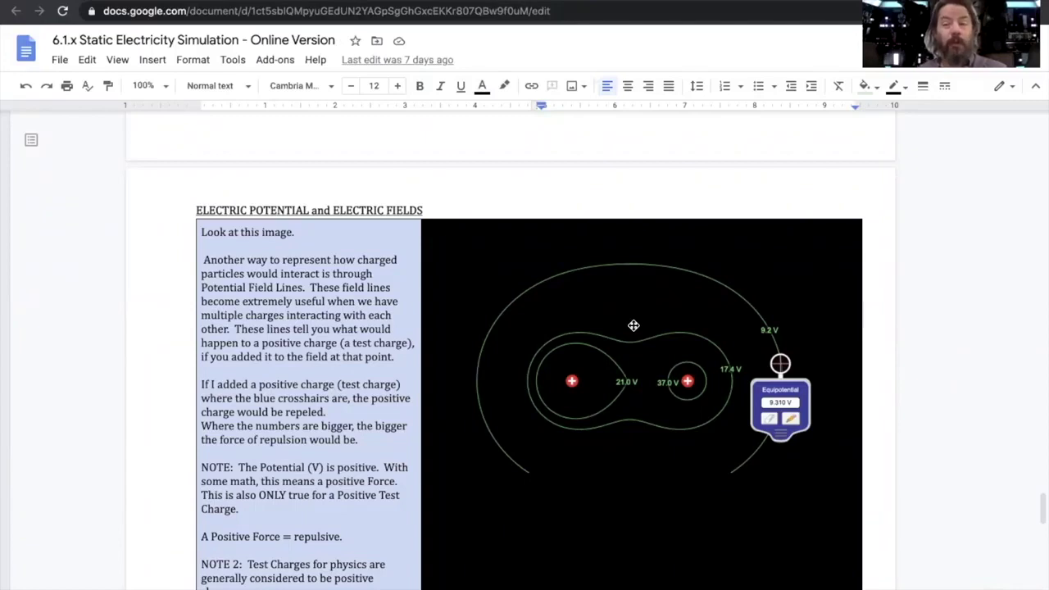
Scroll through the Electric Potential explanation of equipotential lines around two positive charges
scroll(634, 326, down, 1)
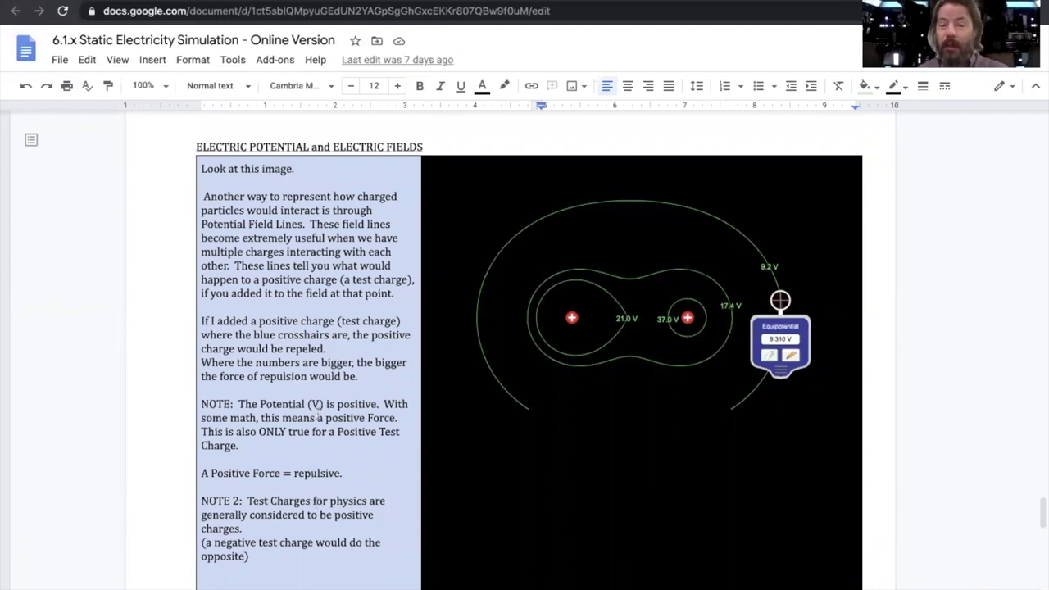
scroll(343, 455, down, 1)
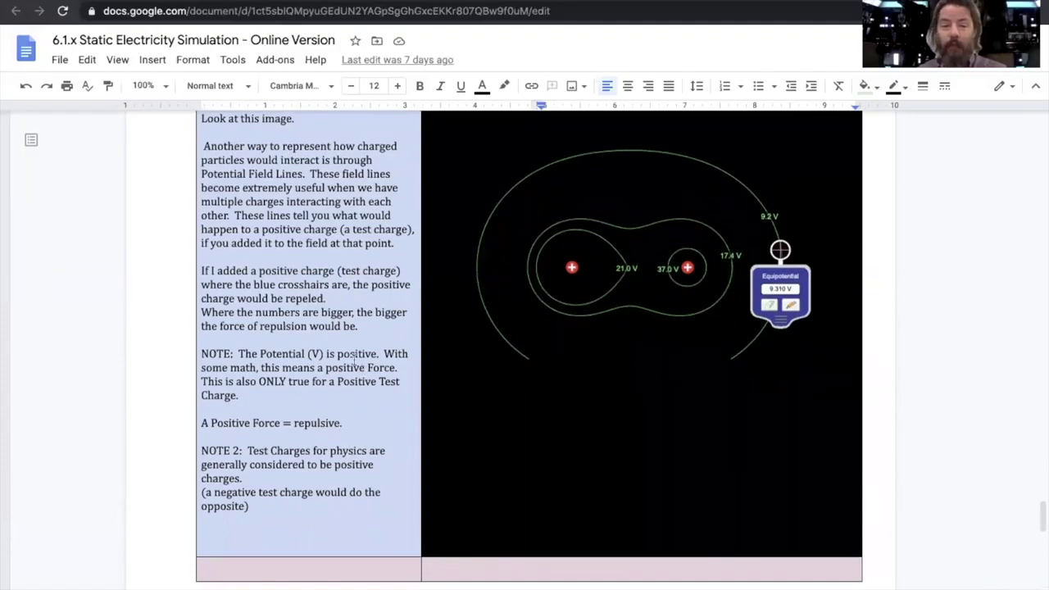
scroll(349, 426, down, 7)
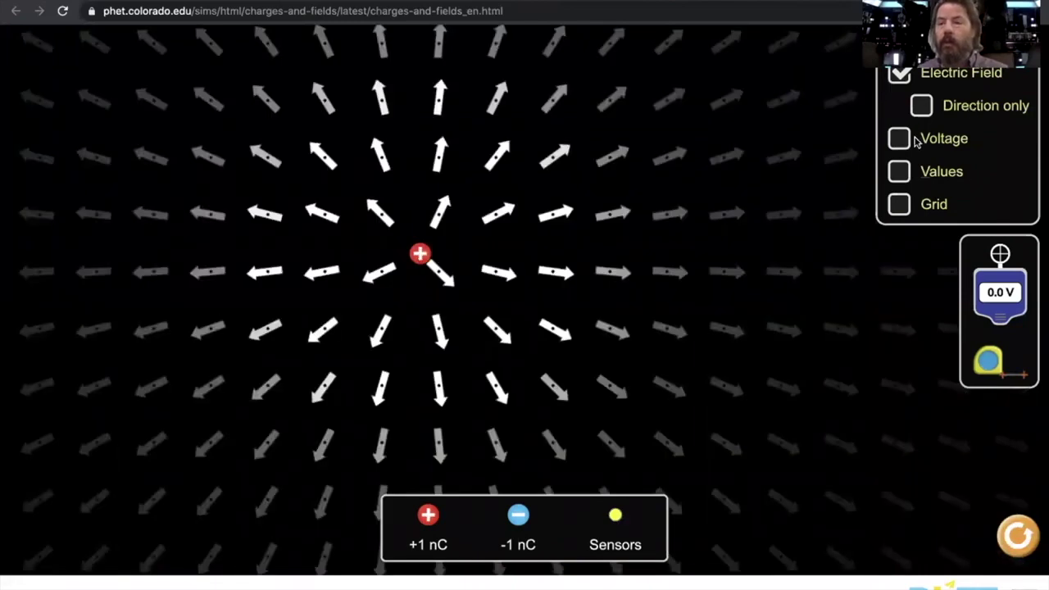
Turn on Values labels, briefly toggling the grid and voltage colouring on and off
click(899, 206)
click(899, 205)
click(900, 174)
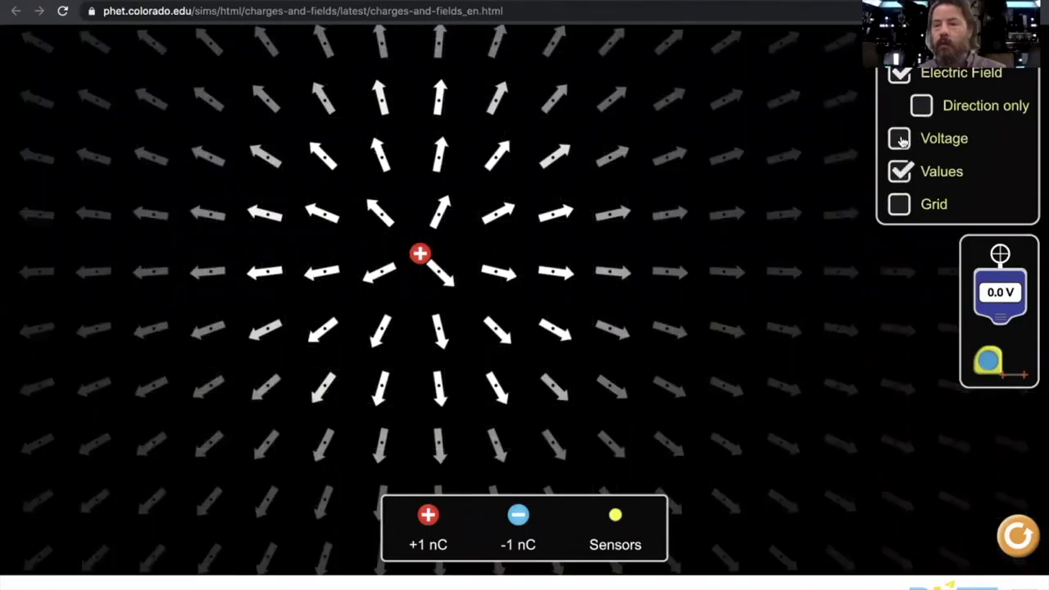
click(900, 139)
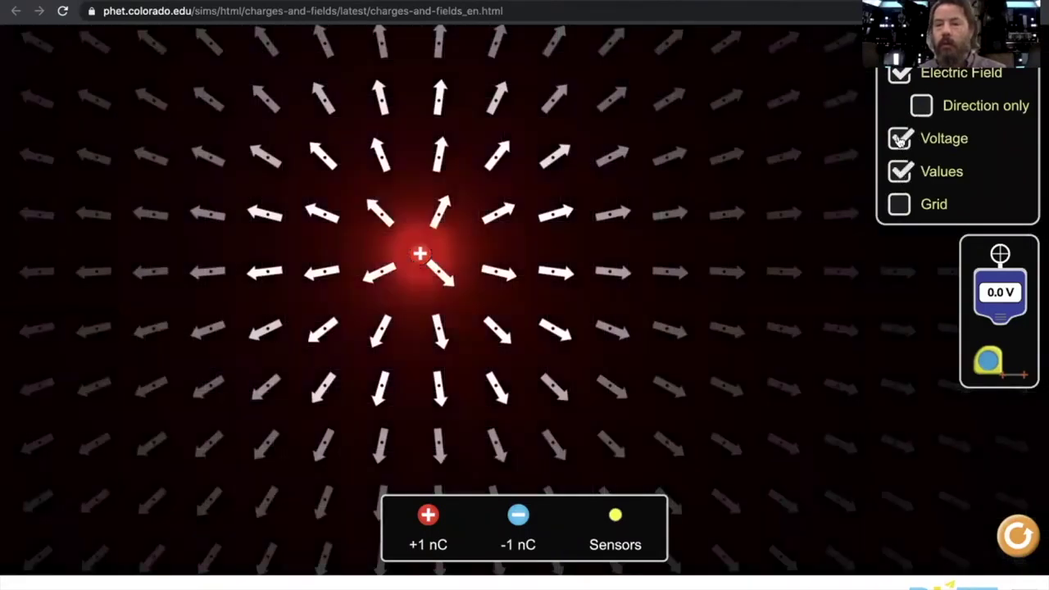
click(900, 140)
Trace equipotential lines at several distances, including 5.8 V, with the voltage probe, then Reset All
drag(997, 295, 508, 303)
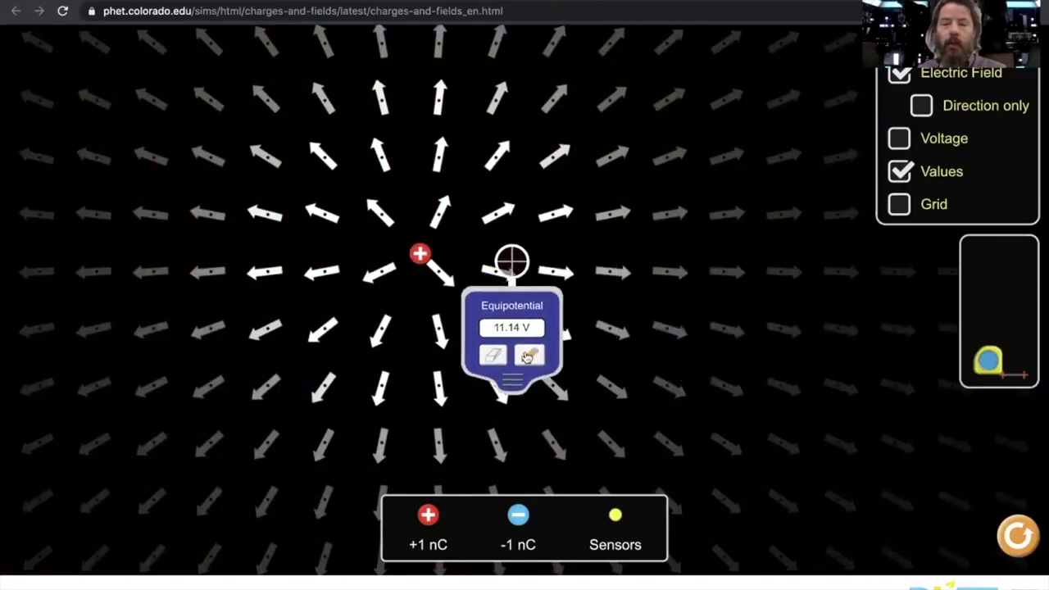
click(529, 355)
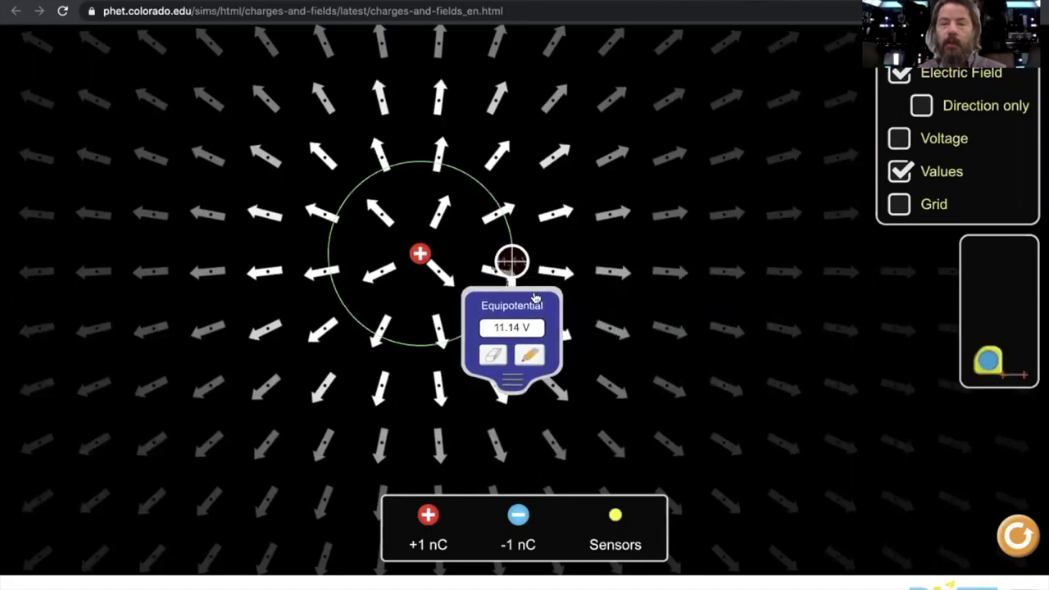
drag(535, 297, 619, 297)
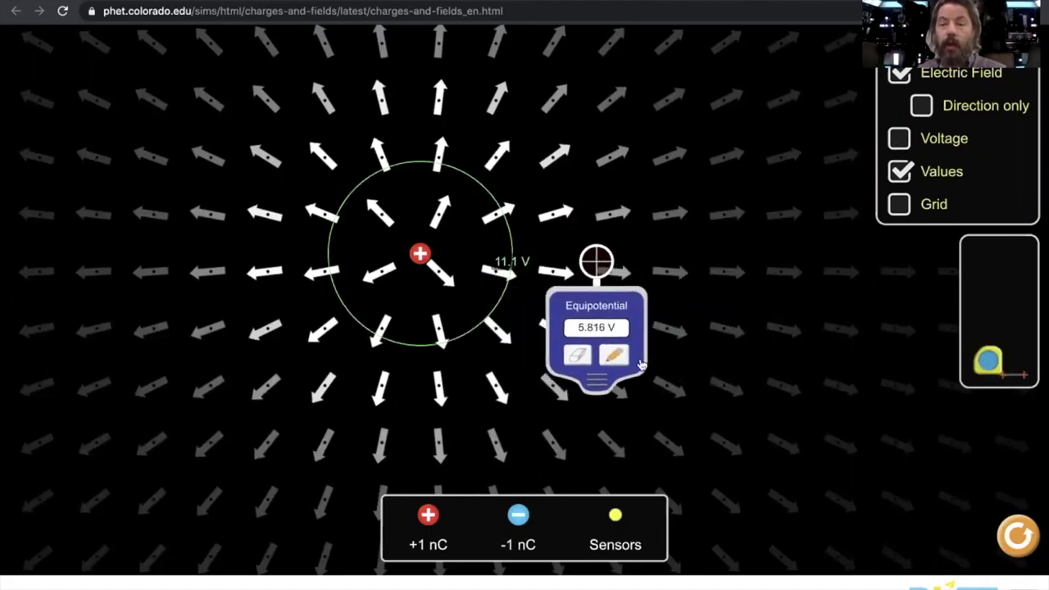
click(615, 361)
drag(613, 299, 479, 295)
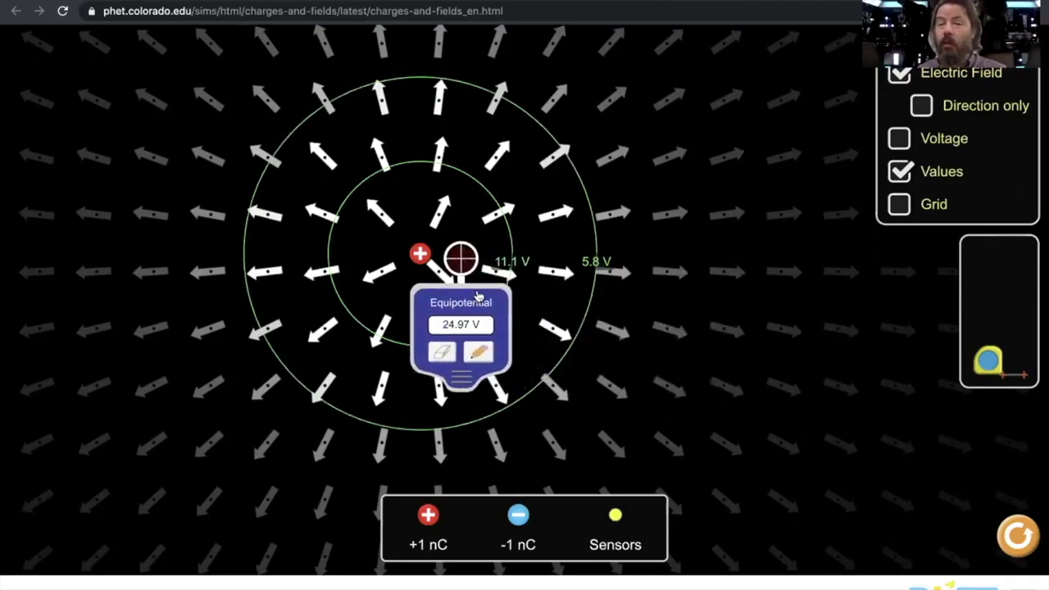
click(480, 353)
drag(482, 316, 596, 357)
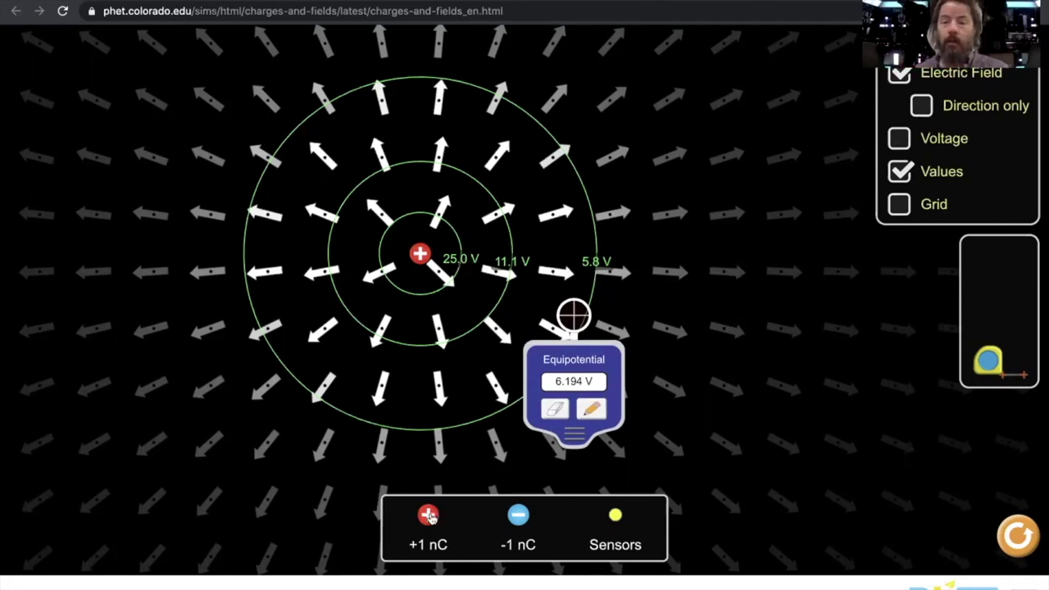
click(1017, 535)
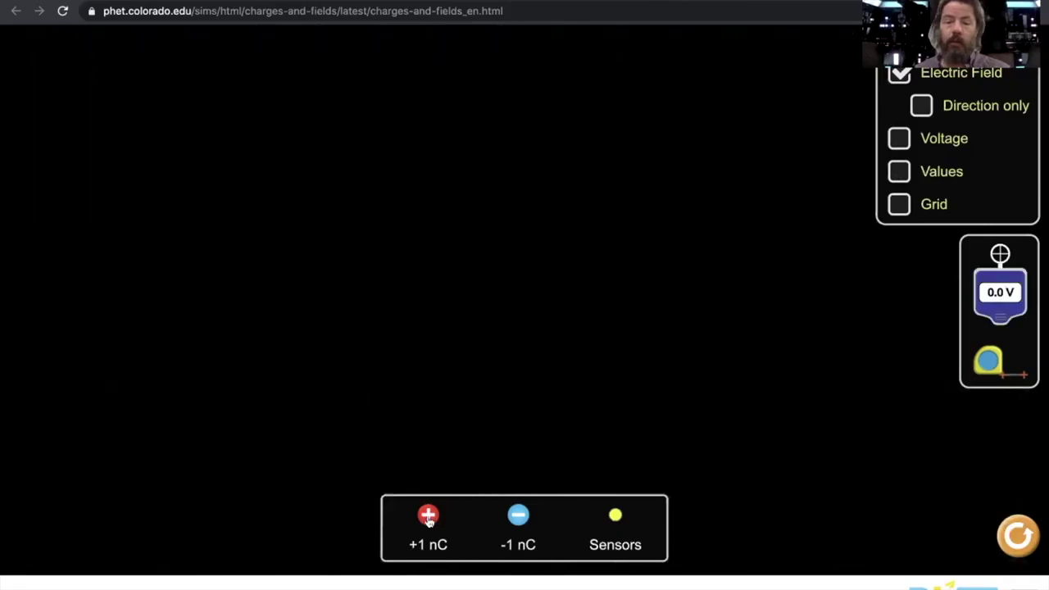
Place a +1 nC and two −1 nC charges and hide the electric field arrows
drag(428, 516, 408, 276)
drag(518, 515, 522, 262)
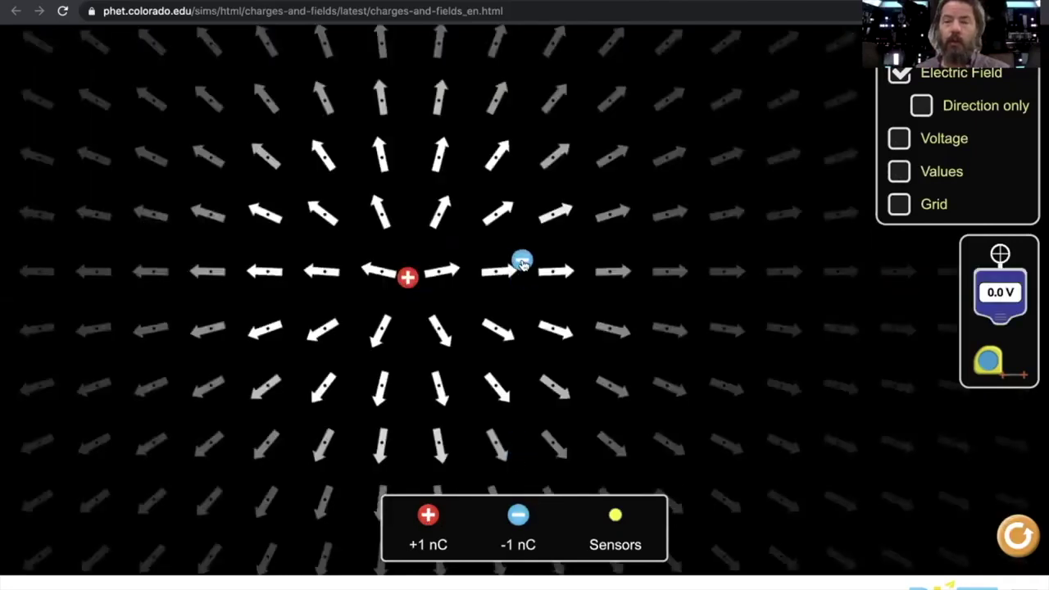
click(901, 74)
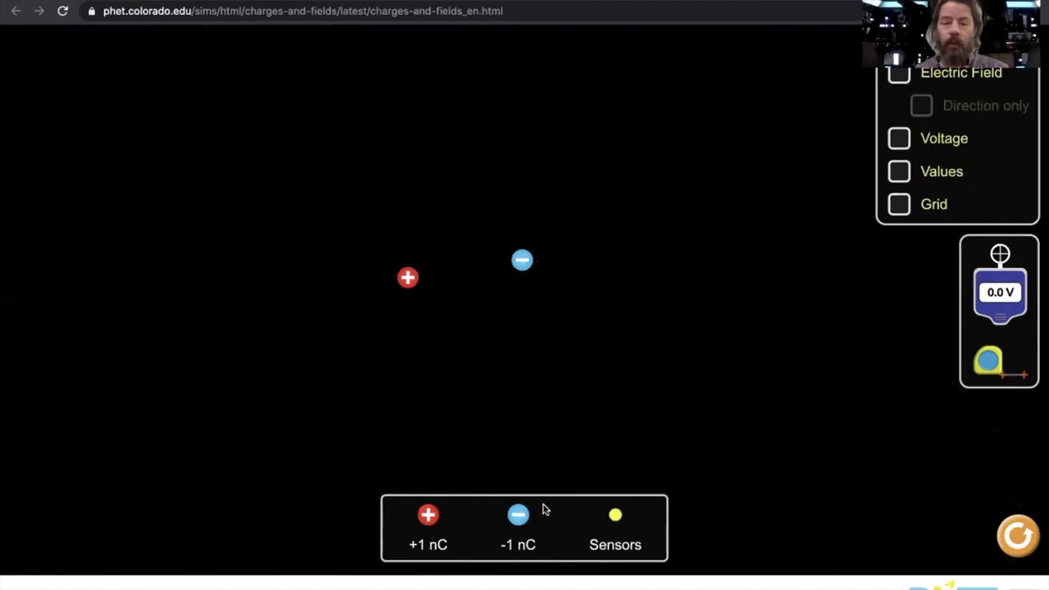
drag(518, 514, 614, 402)
Bring in the voltage sensor and draw two equipotential lines at its positions
mouse_move(1000, 287)
mouse_down()
mouse_move(650, 345)
mouse_move(605, 319)
mouse_up()
click(623, 408)
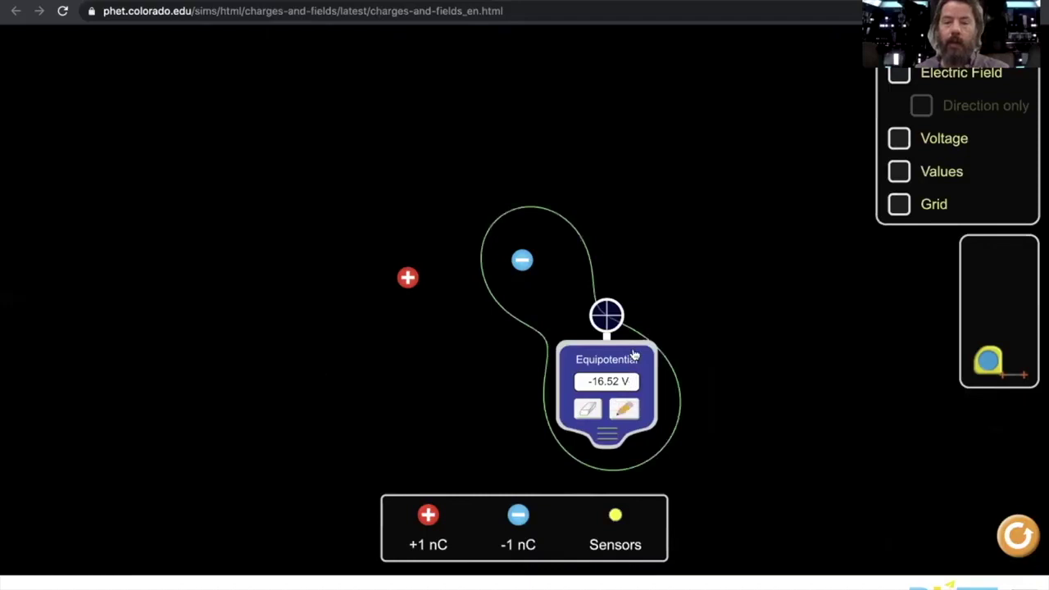
mouse_move(633, 354)
mouse_down()
mouse_move(427, 365)
mouse_move(355, 339)
mouse_move(371, 341)
mouse_move(379, 412)
mouse_up()
click(492, 416)
Draw three nested equipotential circles around the positive charge and a large loop around all charges
click(414, 418)
click(346, 392)
click(373, 473)
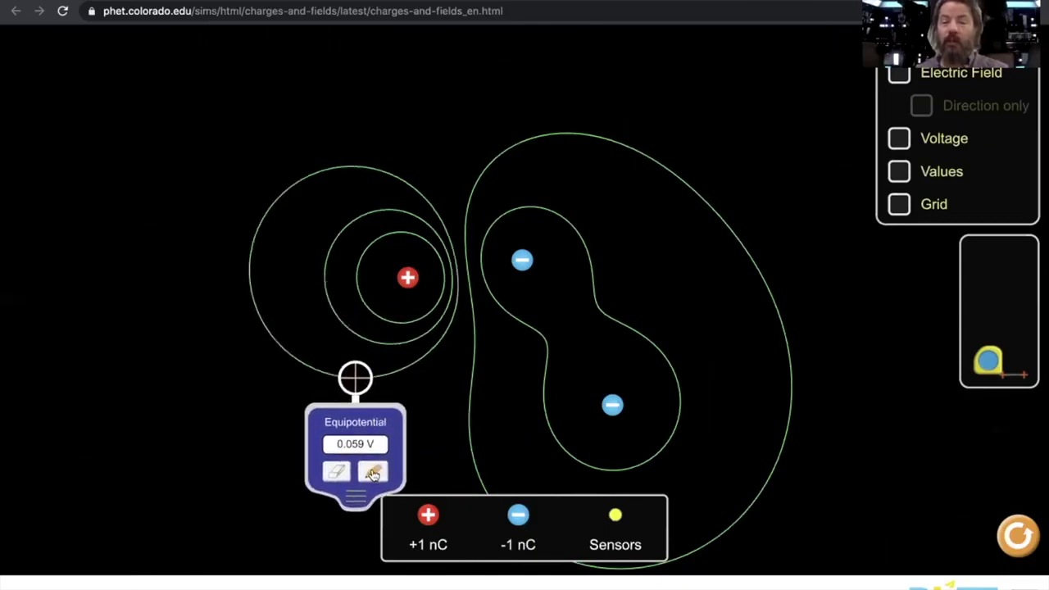
drag(374, 423, 470, 417)
click(467, 464)
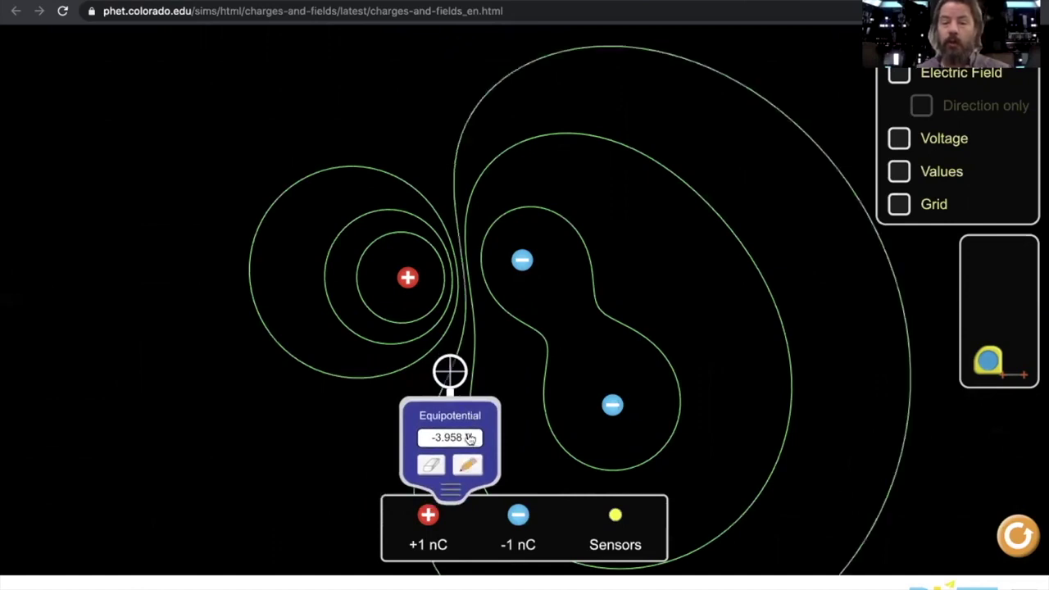
drag(470, 438, 703, 259)
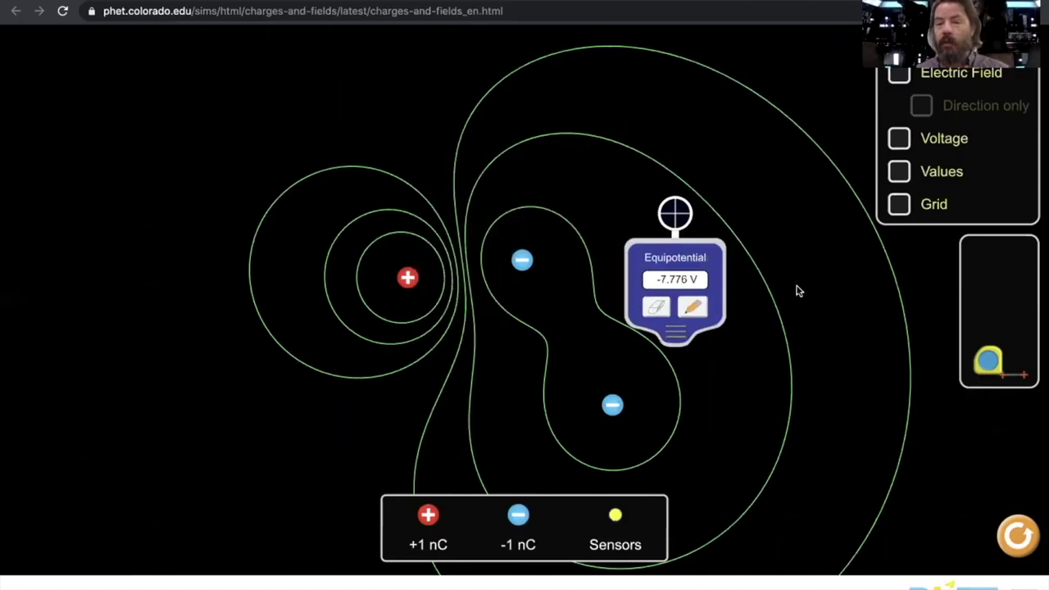
Turn on voltage Values and move the sensor to read voltages between the charges
click(899, 172)
drag(687, 260, 797, 335)
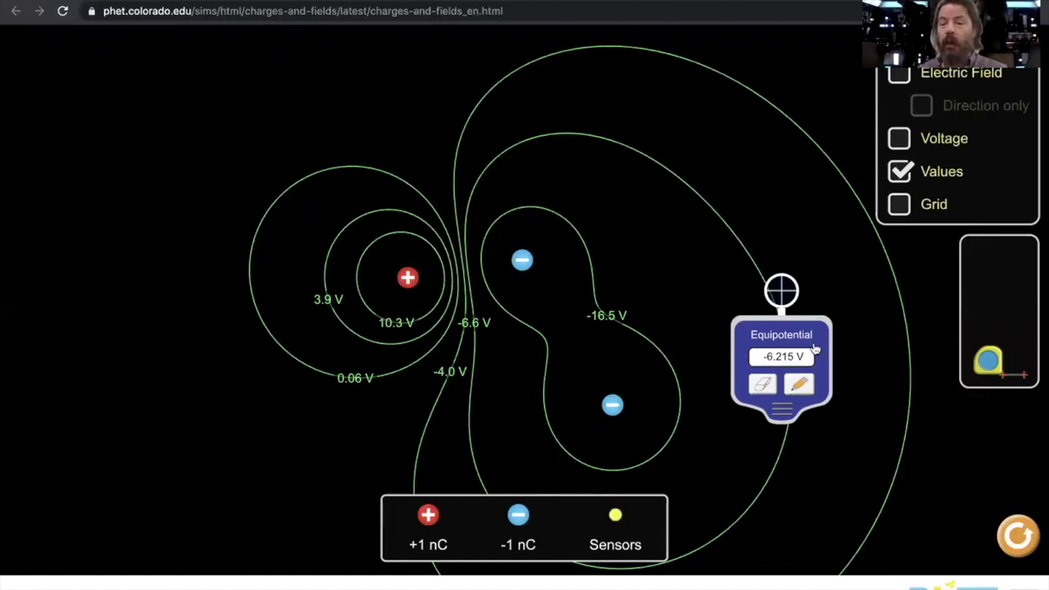
mouse_move(809, 333)
mouse_down()
mouse_move(733, 268)
mouse_move(660, 247)
mouse_move(690, 252)
mouse_up()
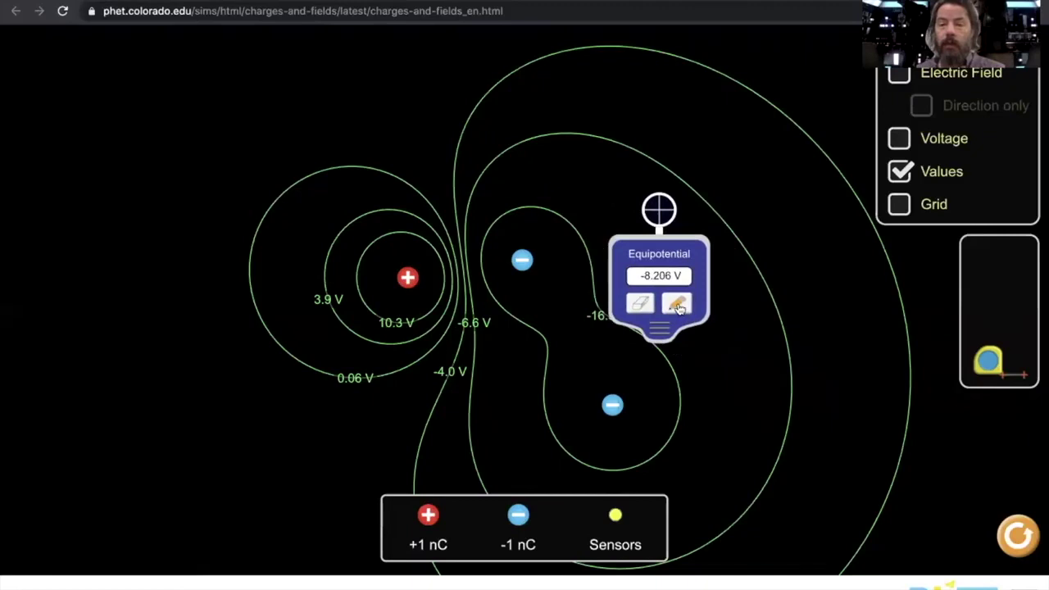
Erase all lines, draw one −8.2 V equipotential loop, and place a 20.0 cm tape measure
click(641, 305)
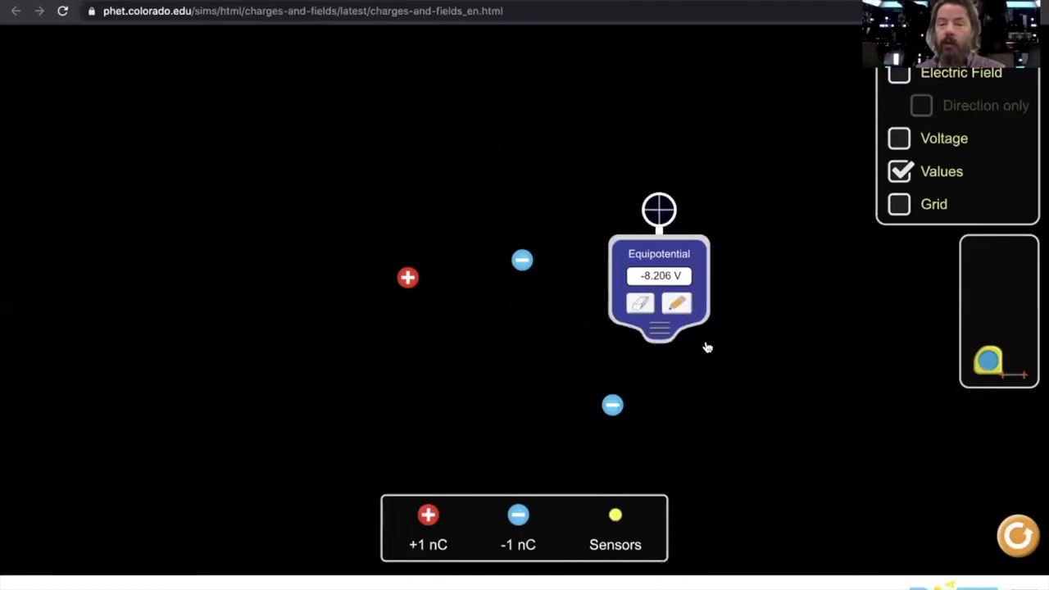
click(677, 304)
mouse_move(660, 264)
mouse_down()
mouse_move(532, 321)
mouse_move(634, 345)
mouse_up()
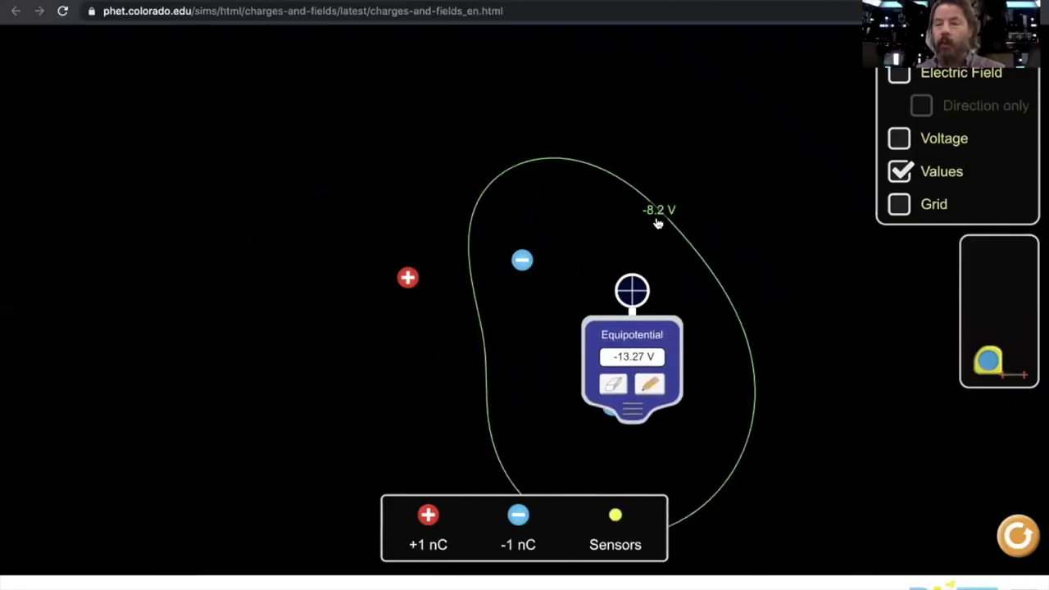
drag(988, 358, 392, 255)
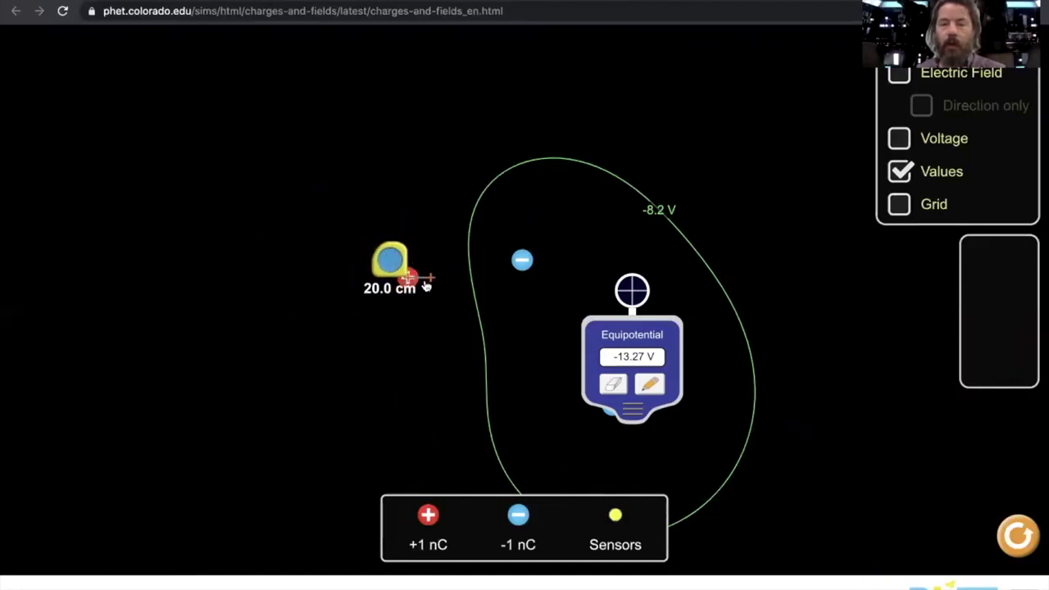
Stretch the tape measure to the negative charge reading 102.2 cm, then reset and return to the worksheet
drag(430, 282, 522, 264)
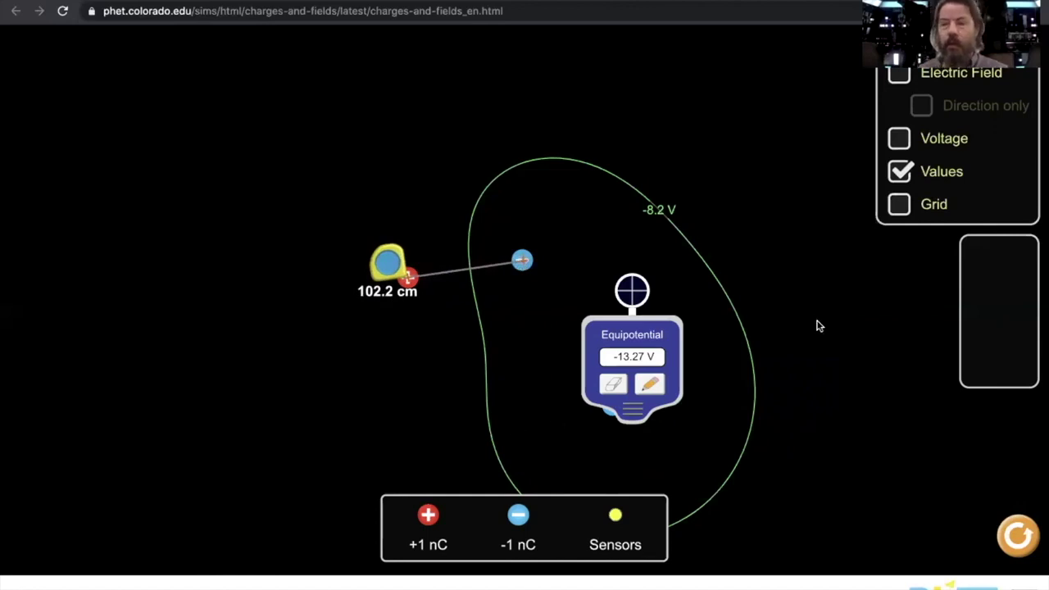
click(1021, 533)
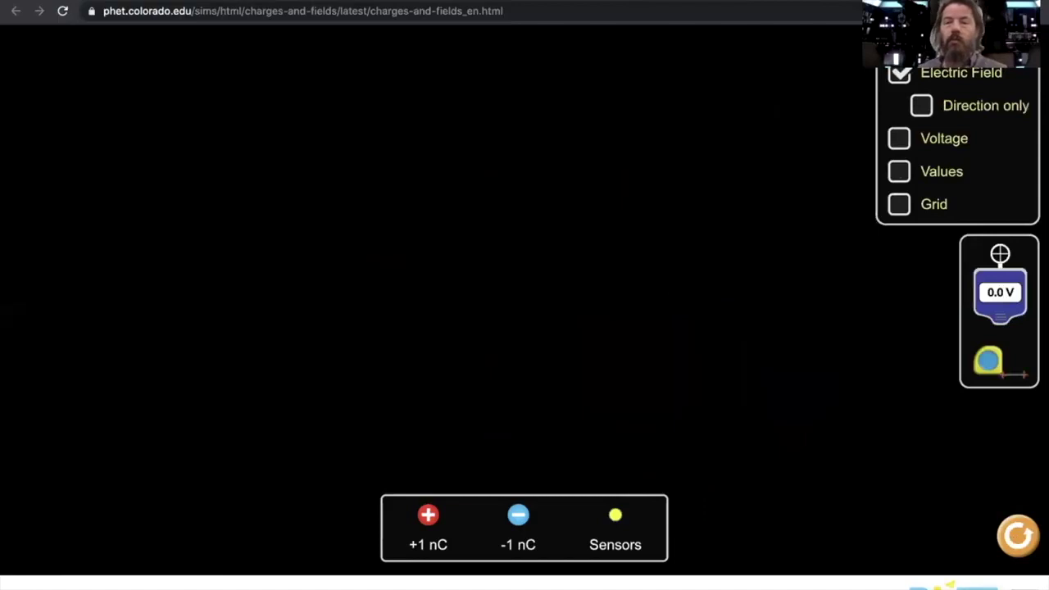
key(ctrl+Tab)
Scroll down the worksheet and back up to the ACTIVITY table with two positive charges
scroll(405, 359, down, 7)
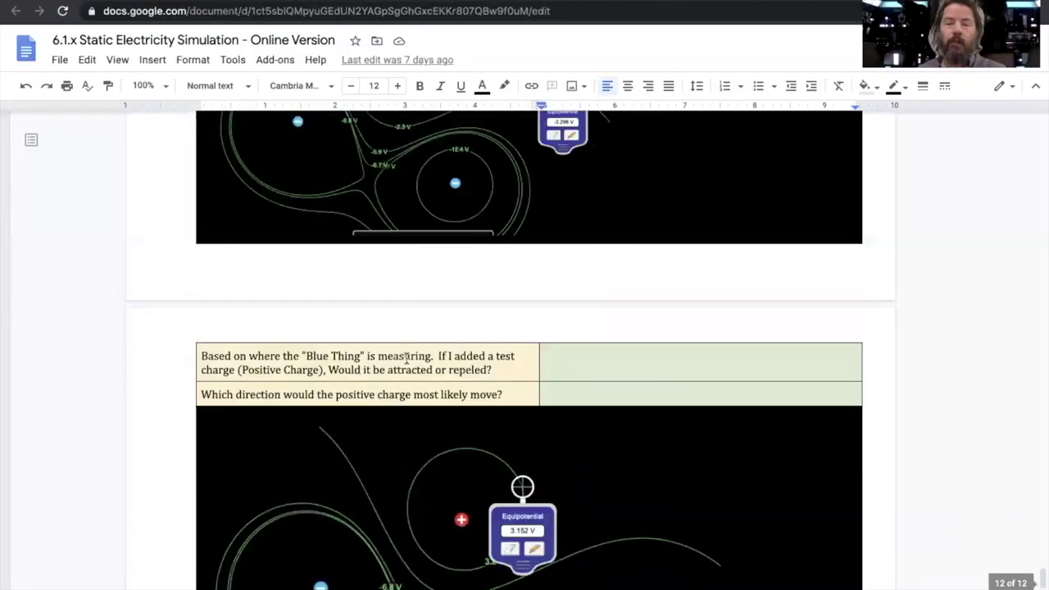
scroll(406, 359, down, 1)
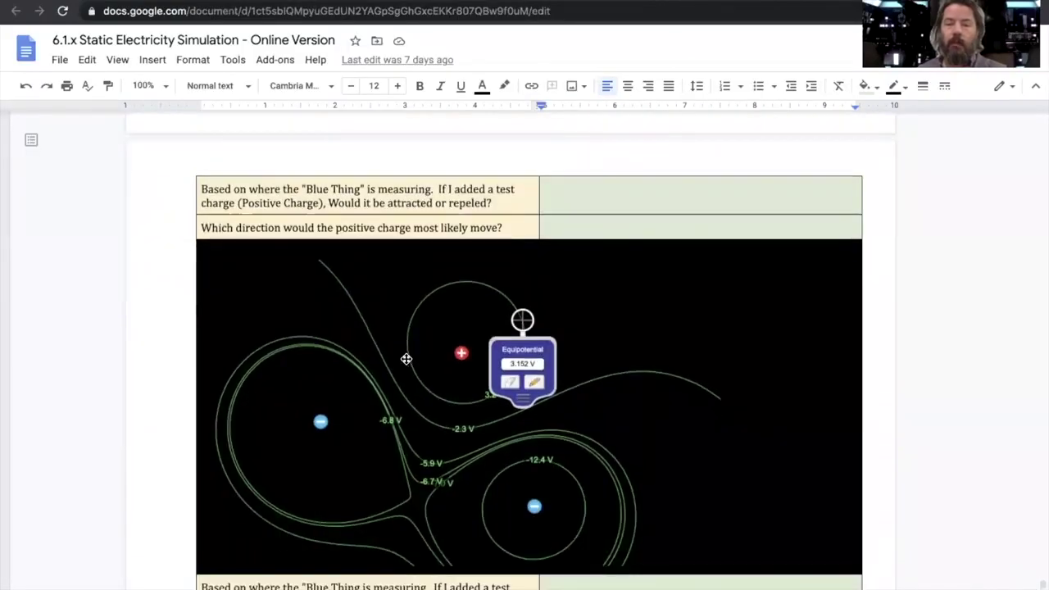
scroll(406, 359, down, 1)
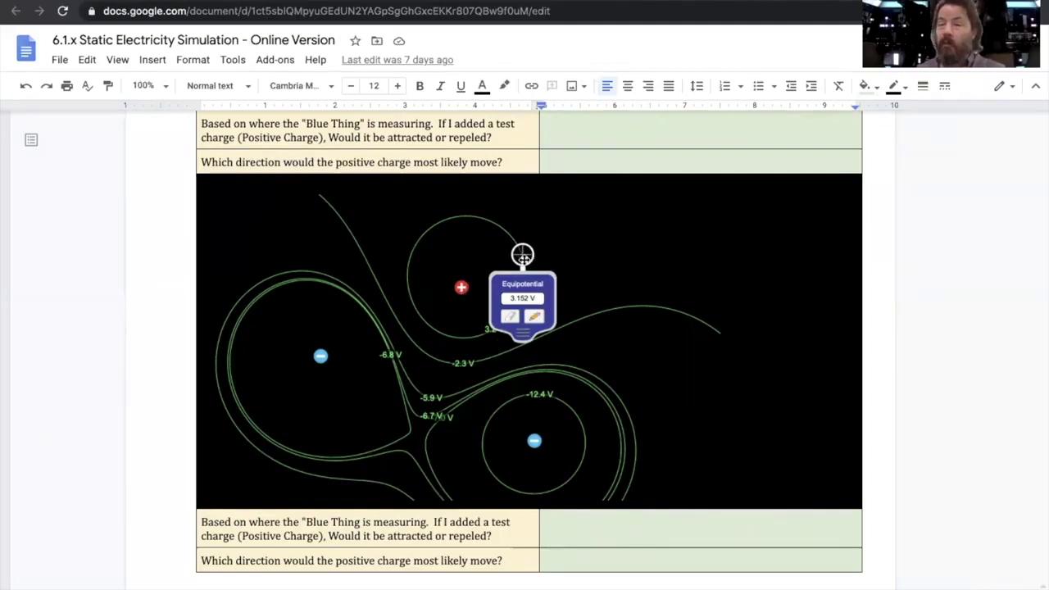
scroll(523, 258, down, 1)
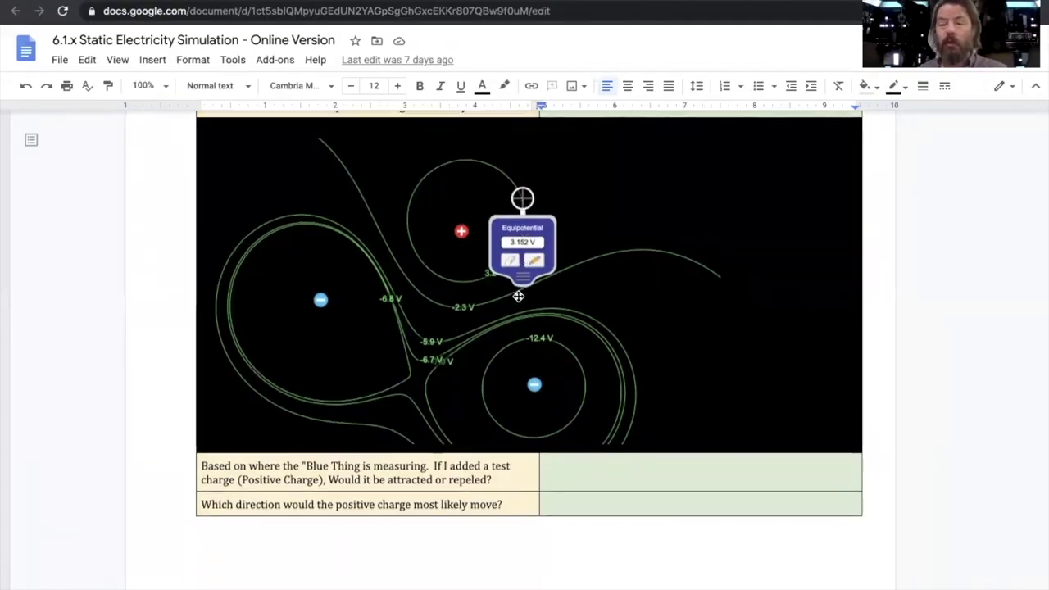
scroll(519, 293, up, 2)
scroll(518, 295, up, 10)
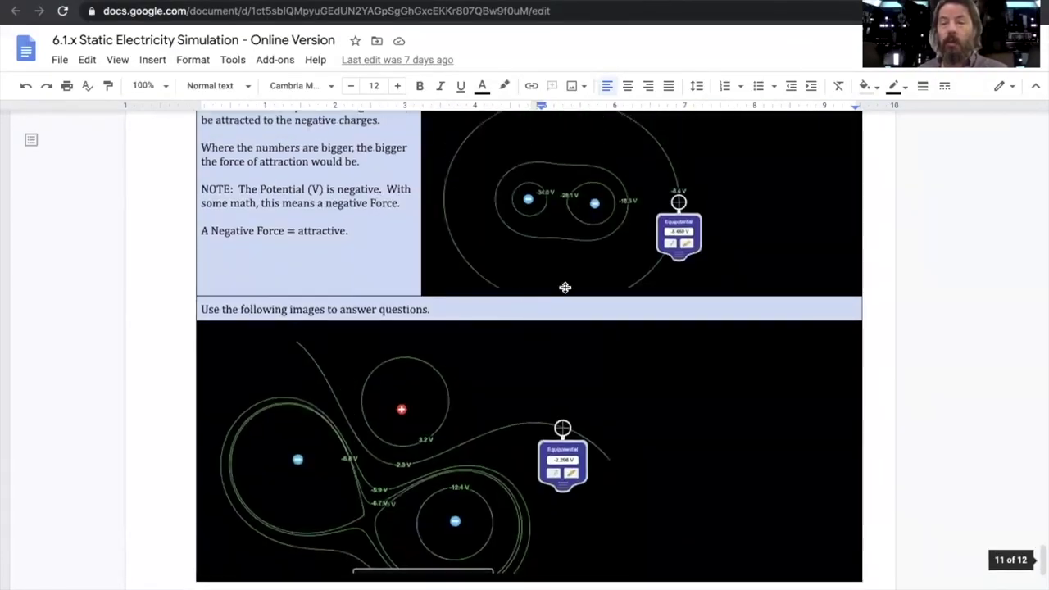
scroll(549, 235, up, 5)
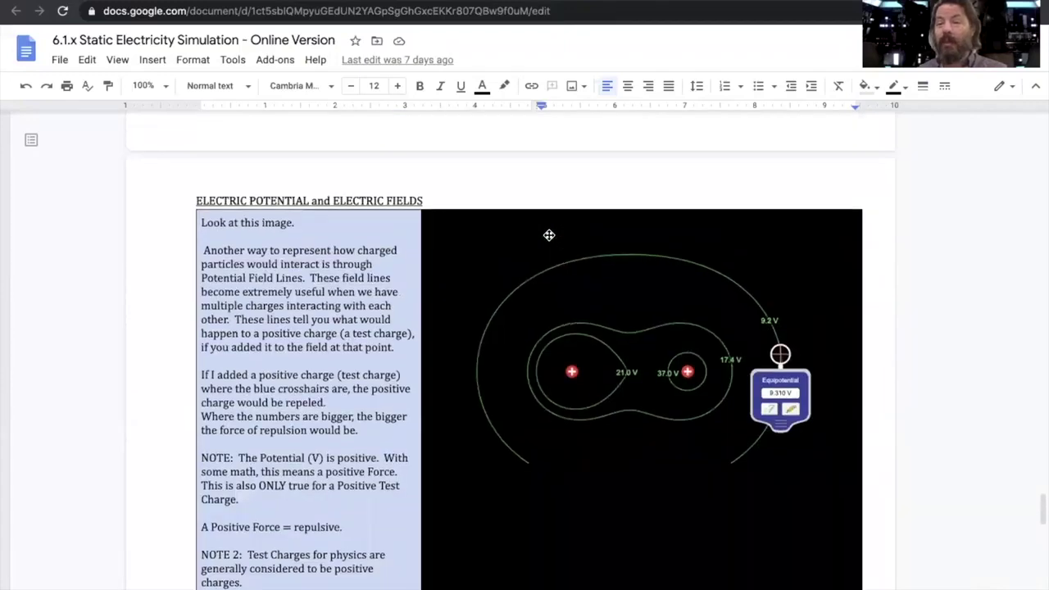
scroll(548, 236, up, 1)
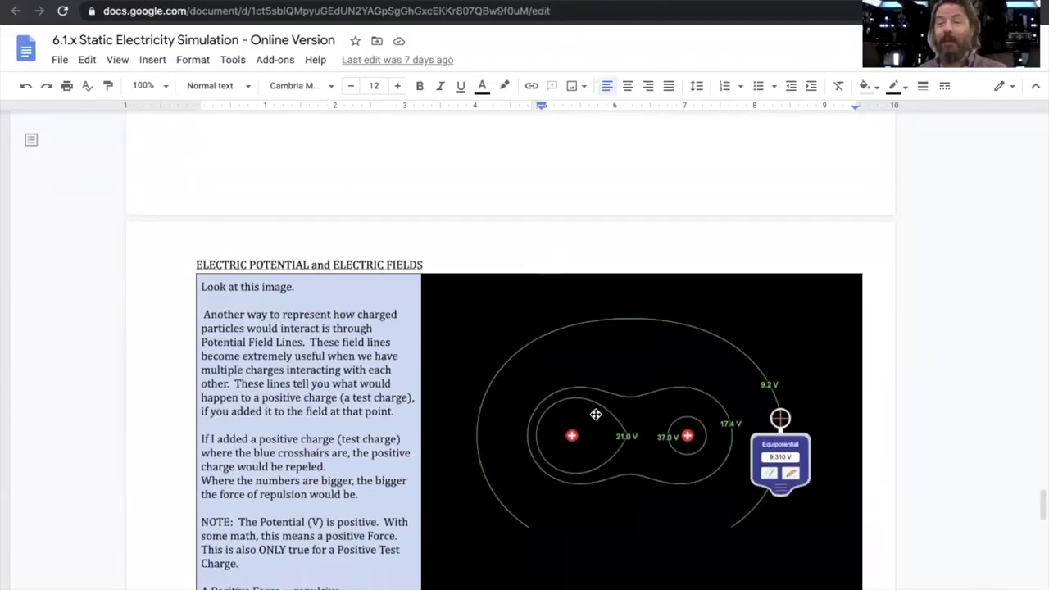
scroll(614, 436, down, 15)
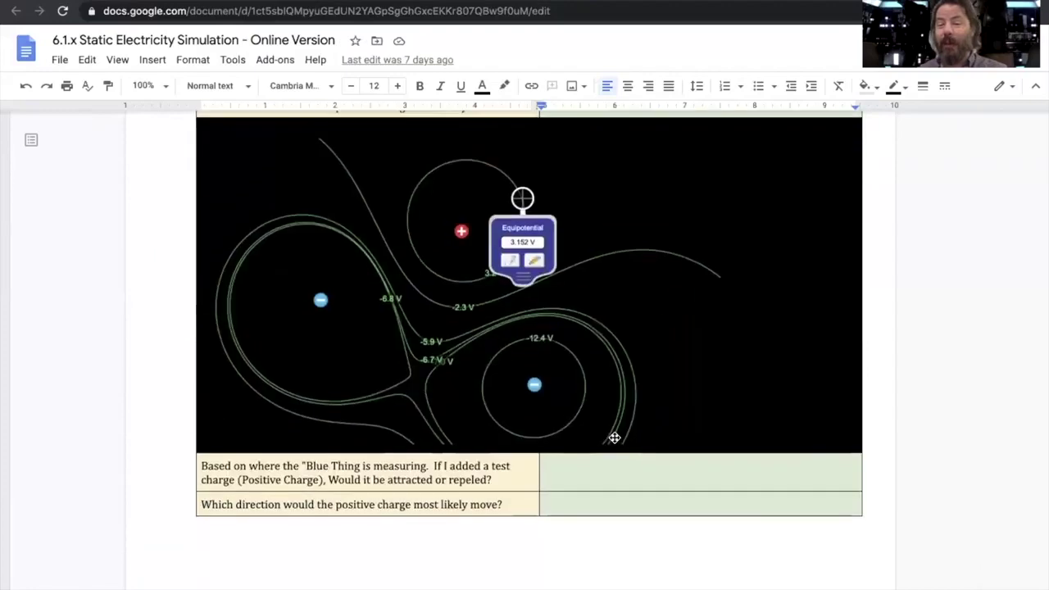
scroll(614, 437, up, 15)
scroll(562, 379, up, 10)
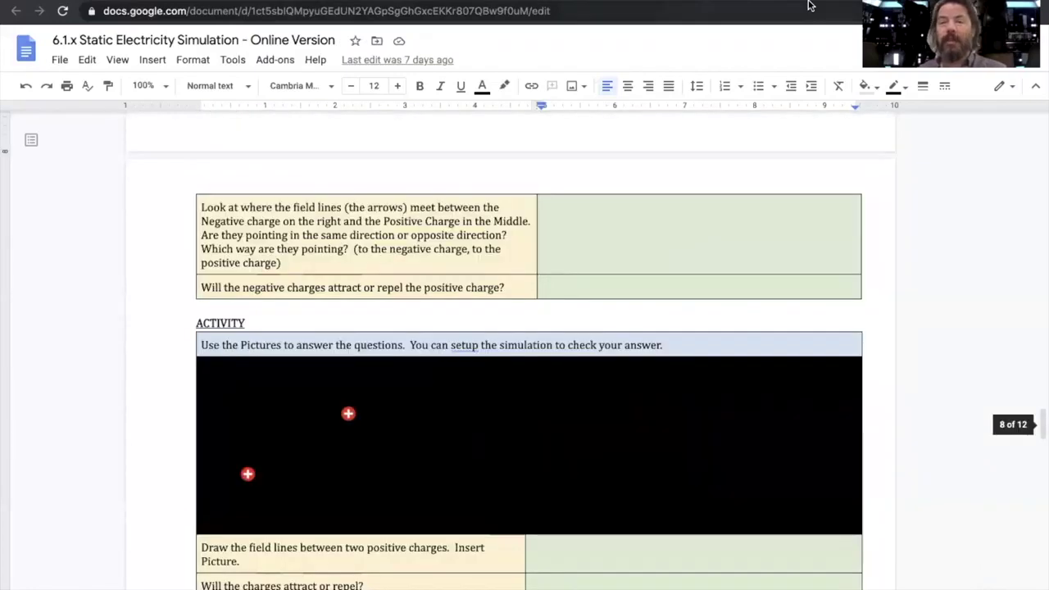